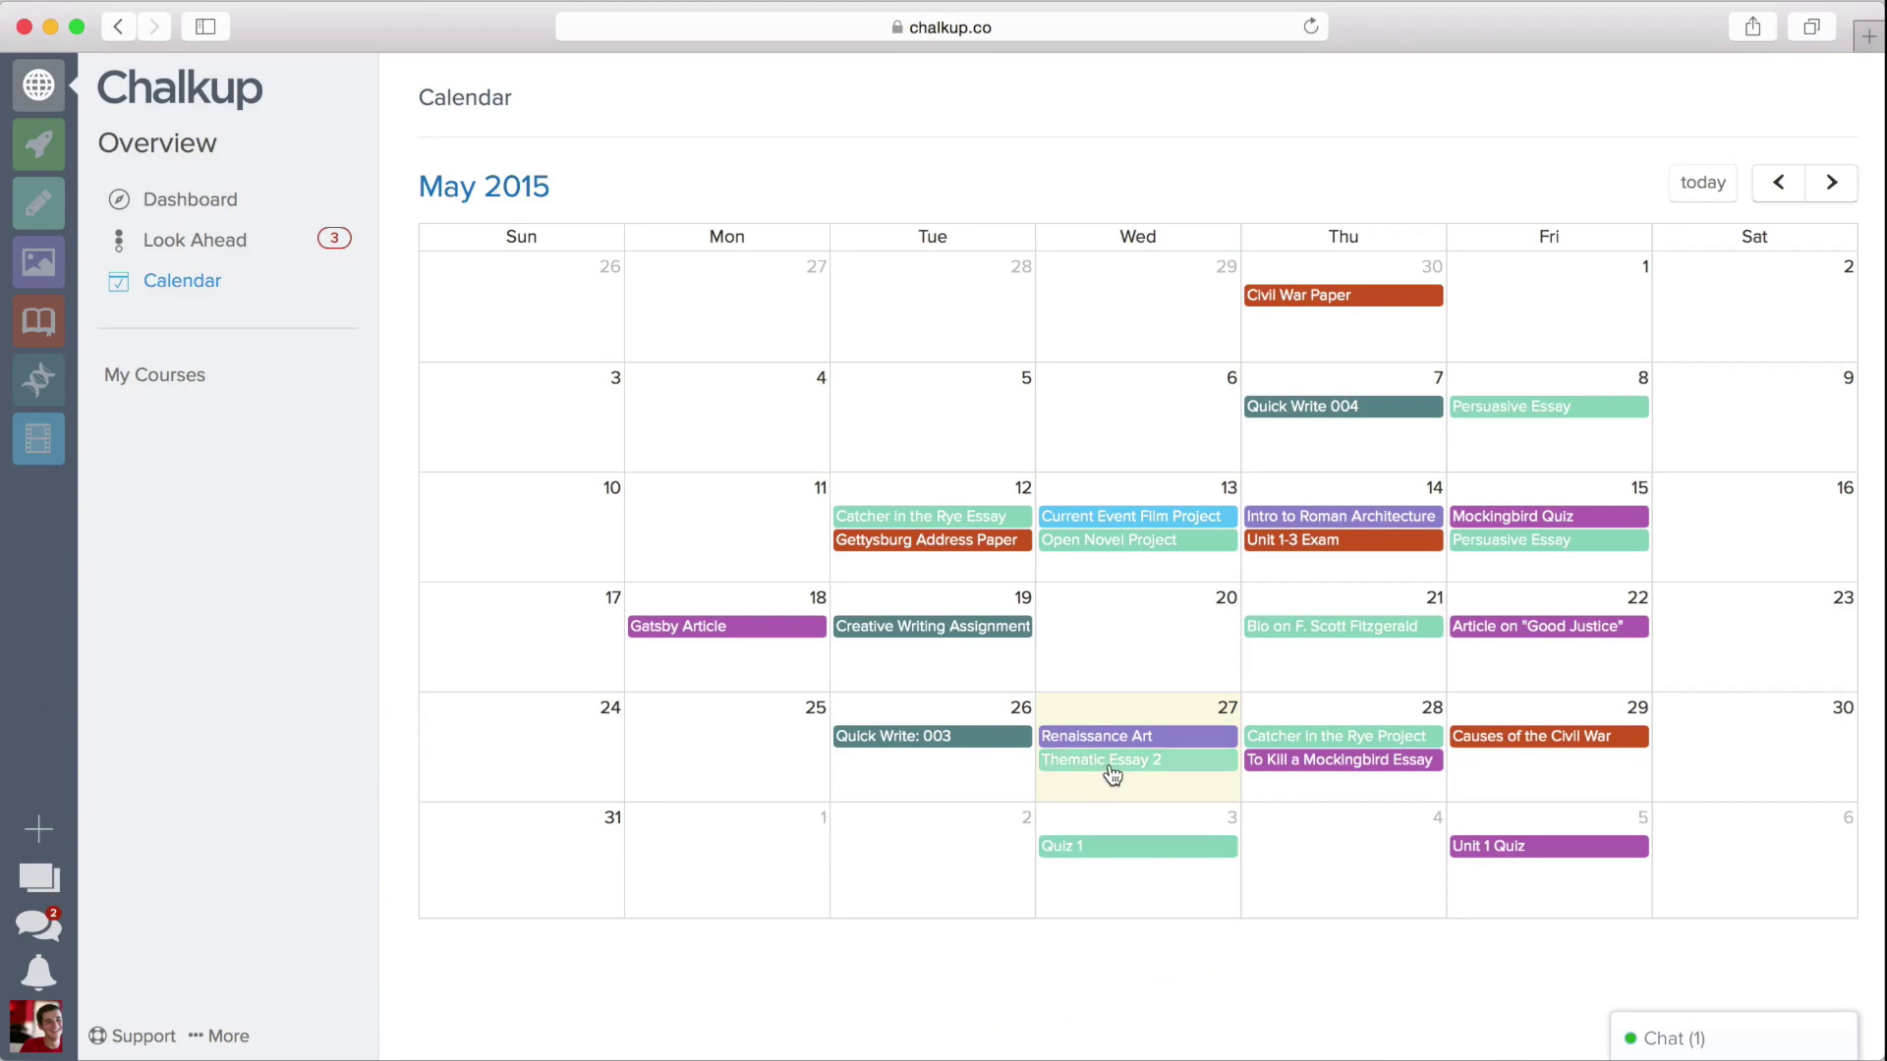
Step: Preview Thematic Essay 2, then open the English Literature course's assignments
left_click(1111, 770)
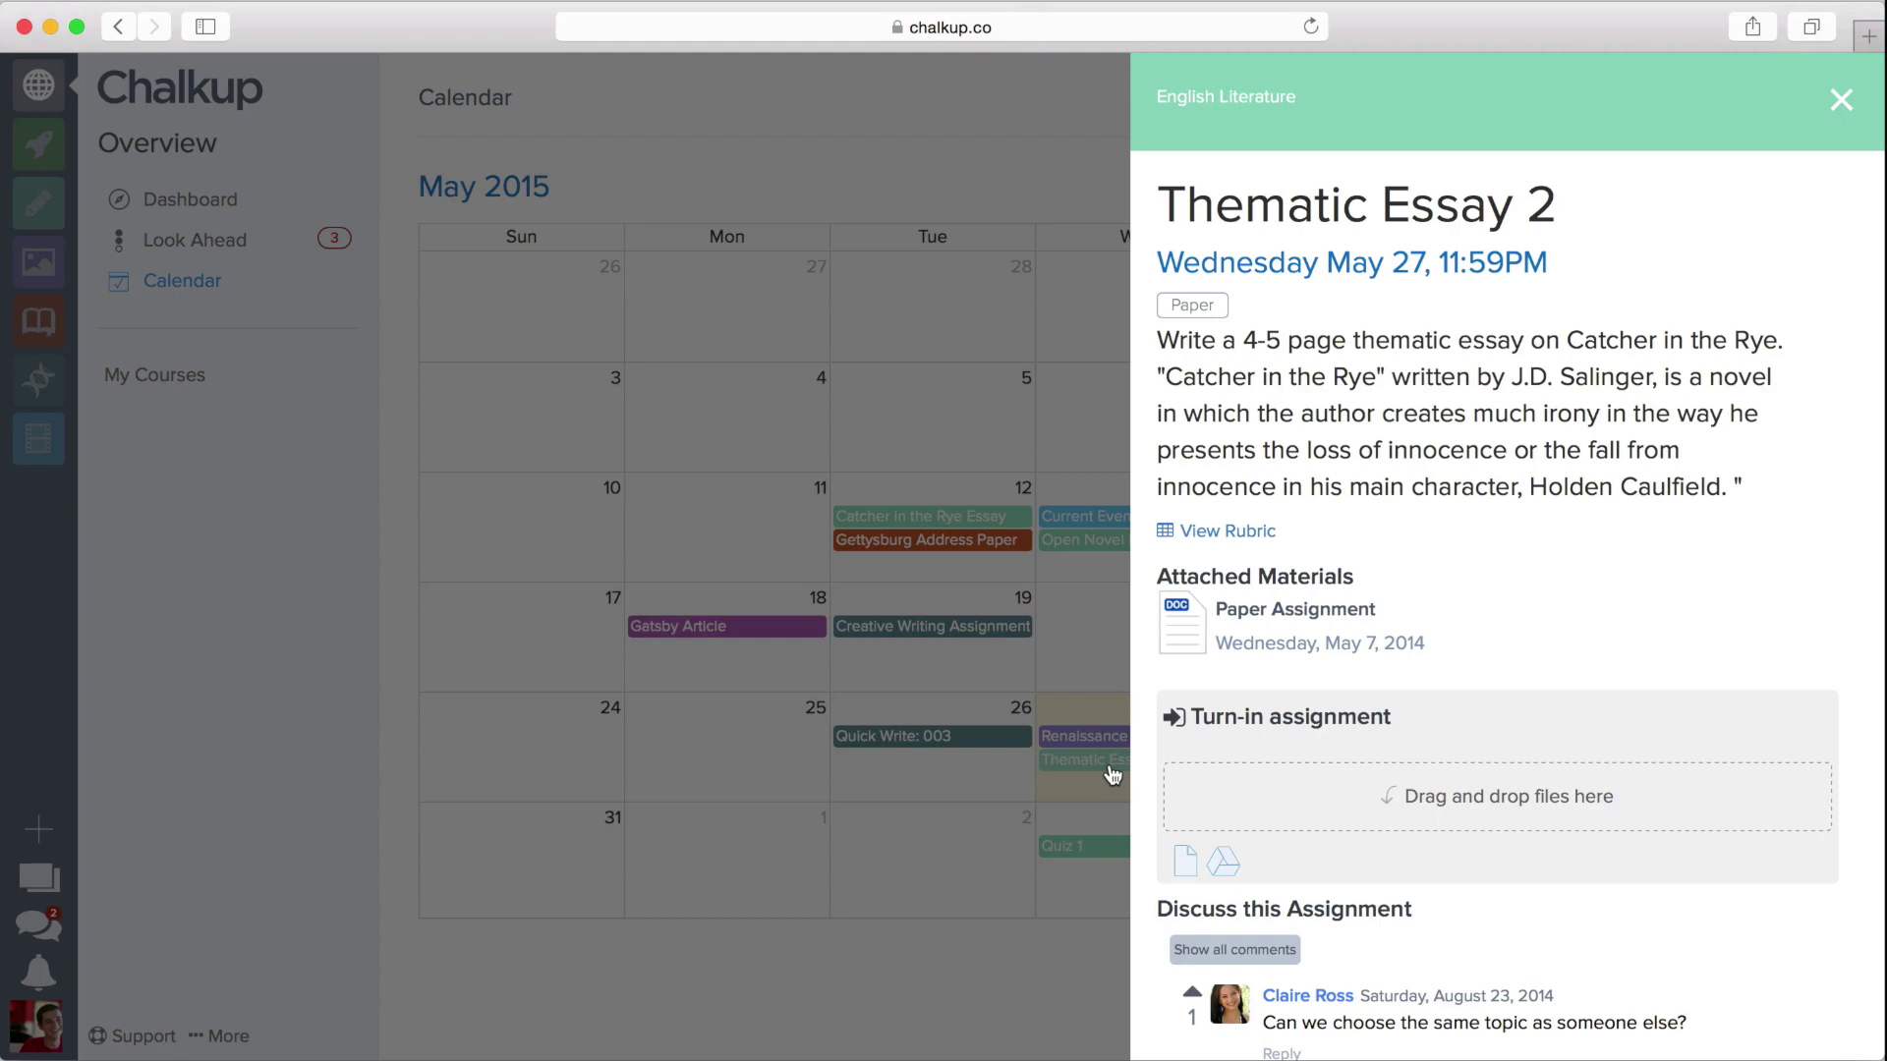
left_click(1113, 769)
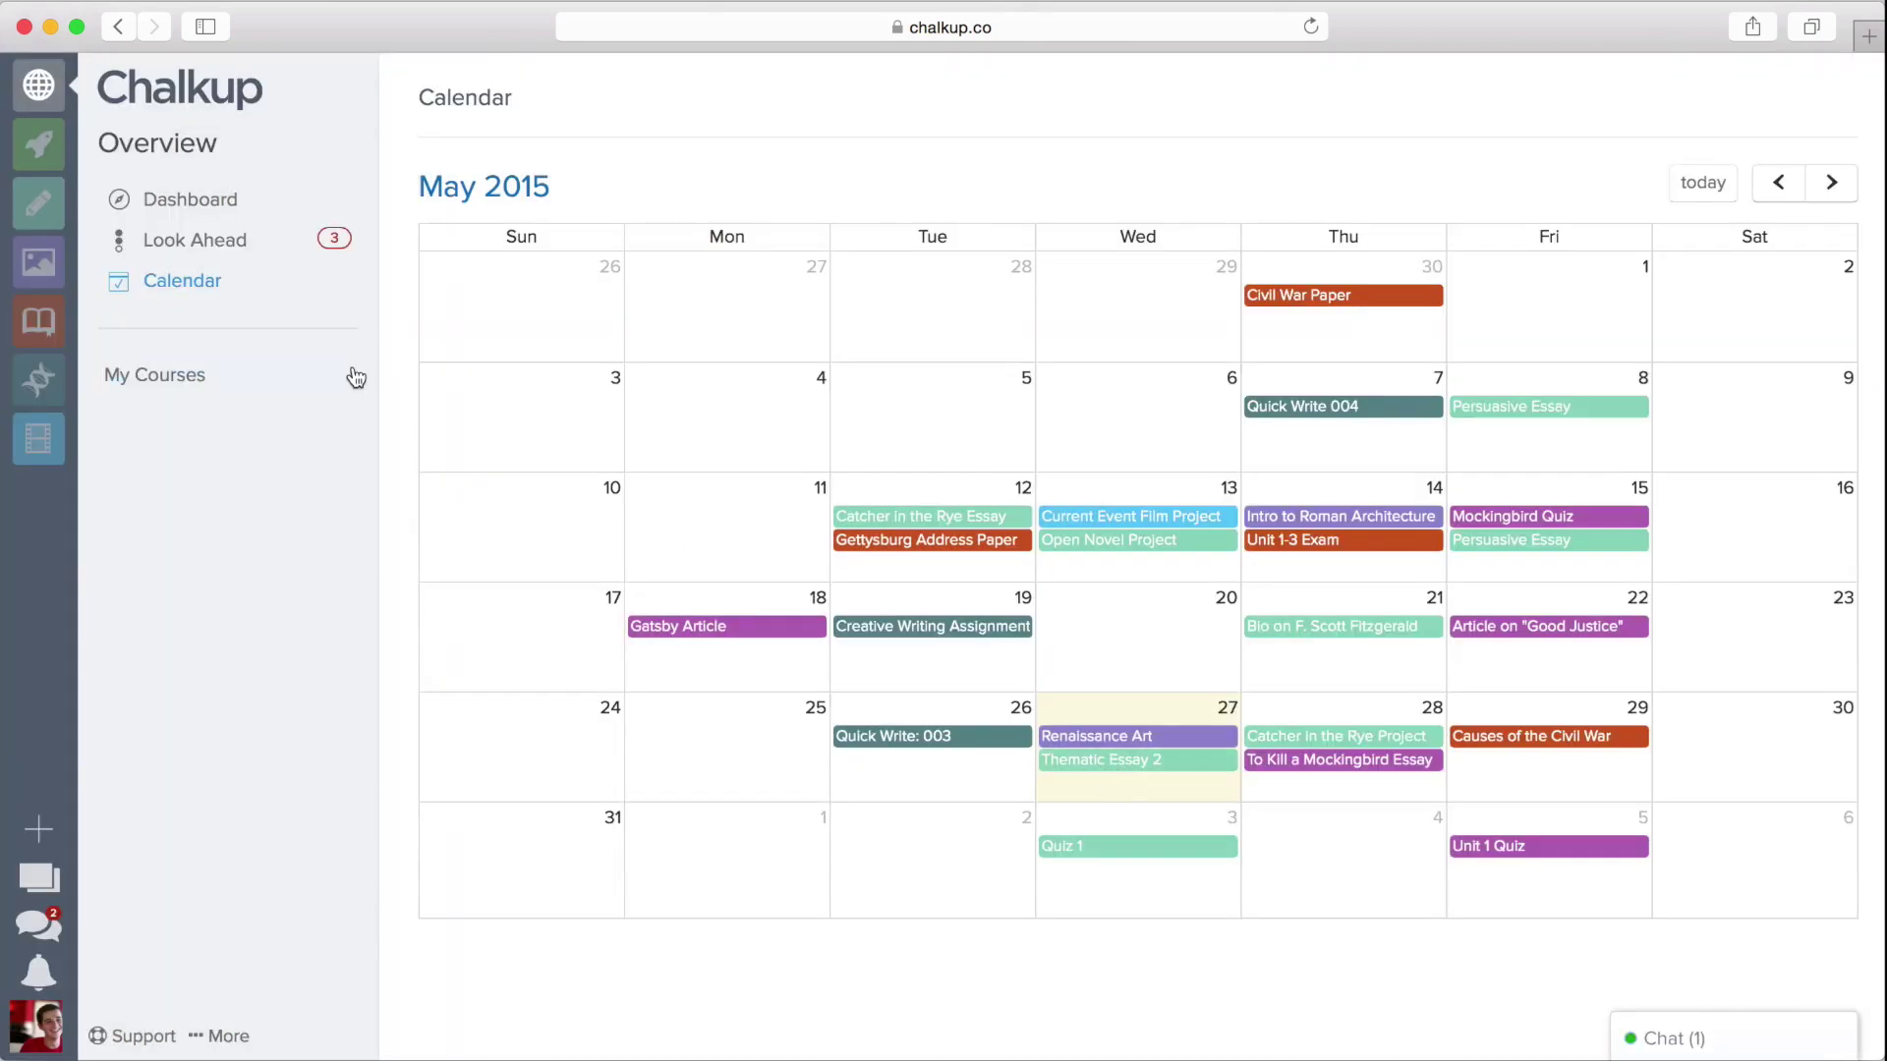
left_click(273, 254)
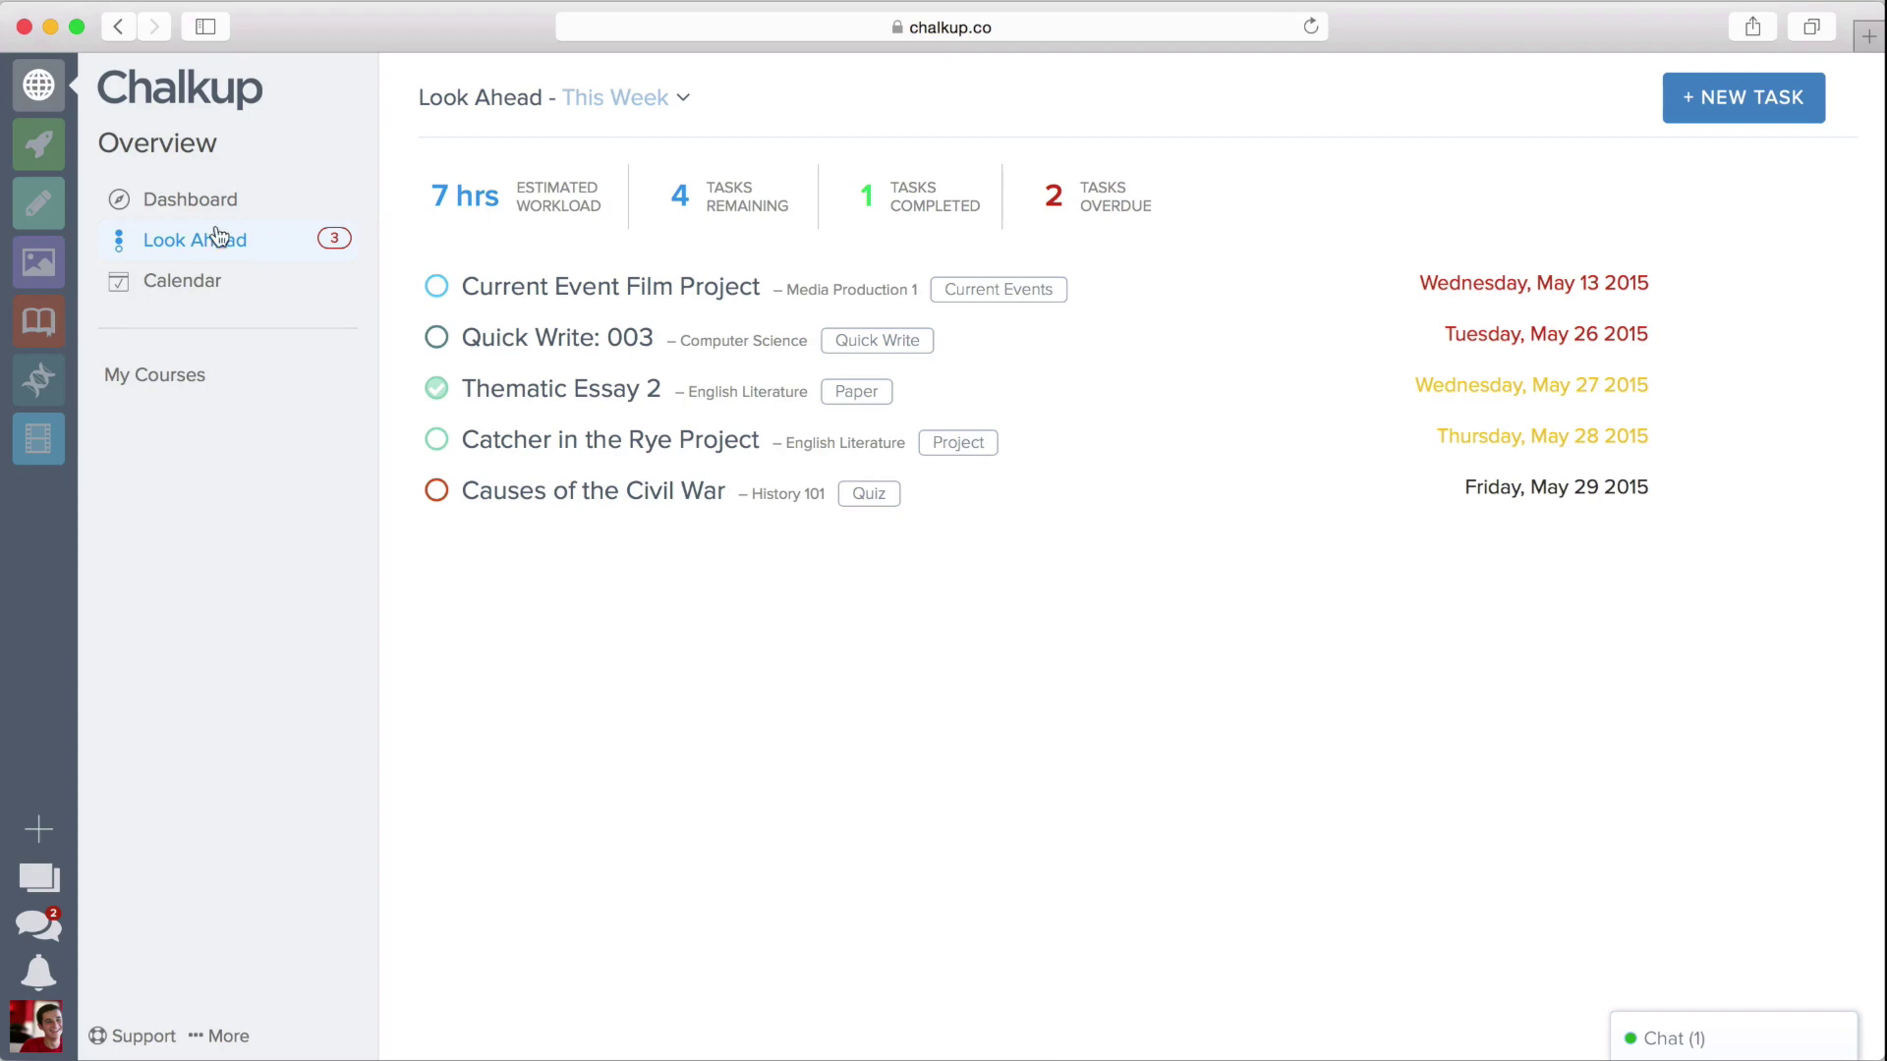
left_click(39, 204)
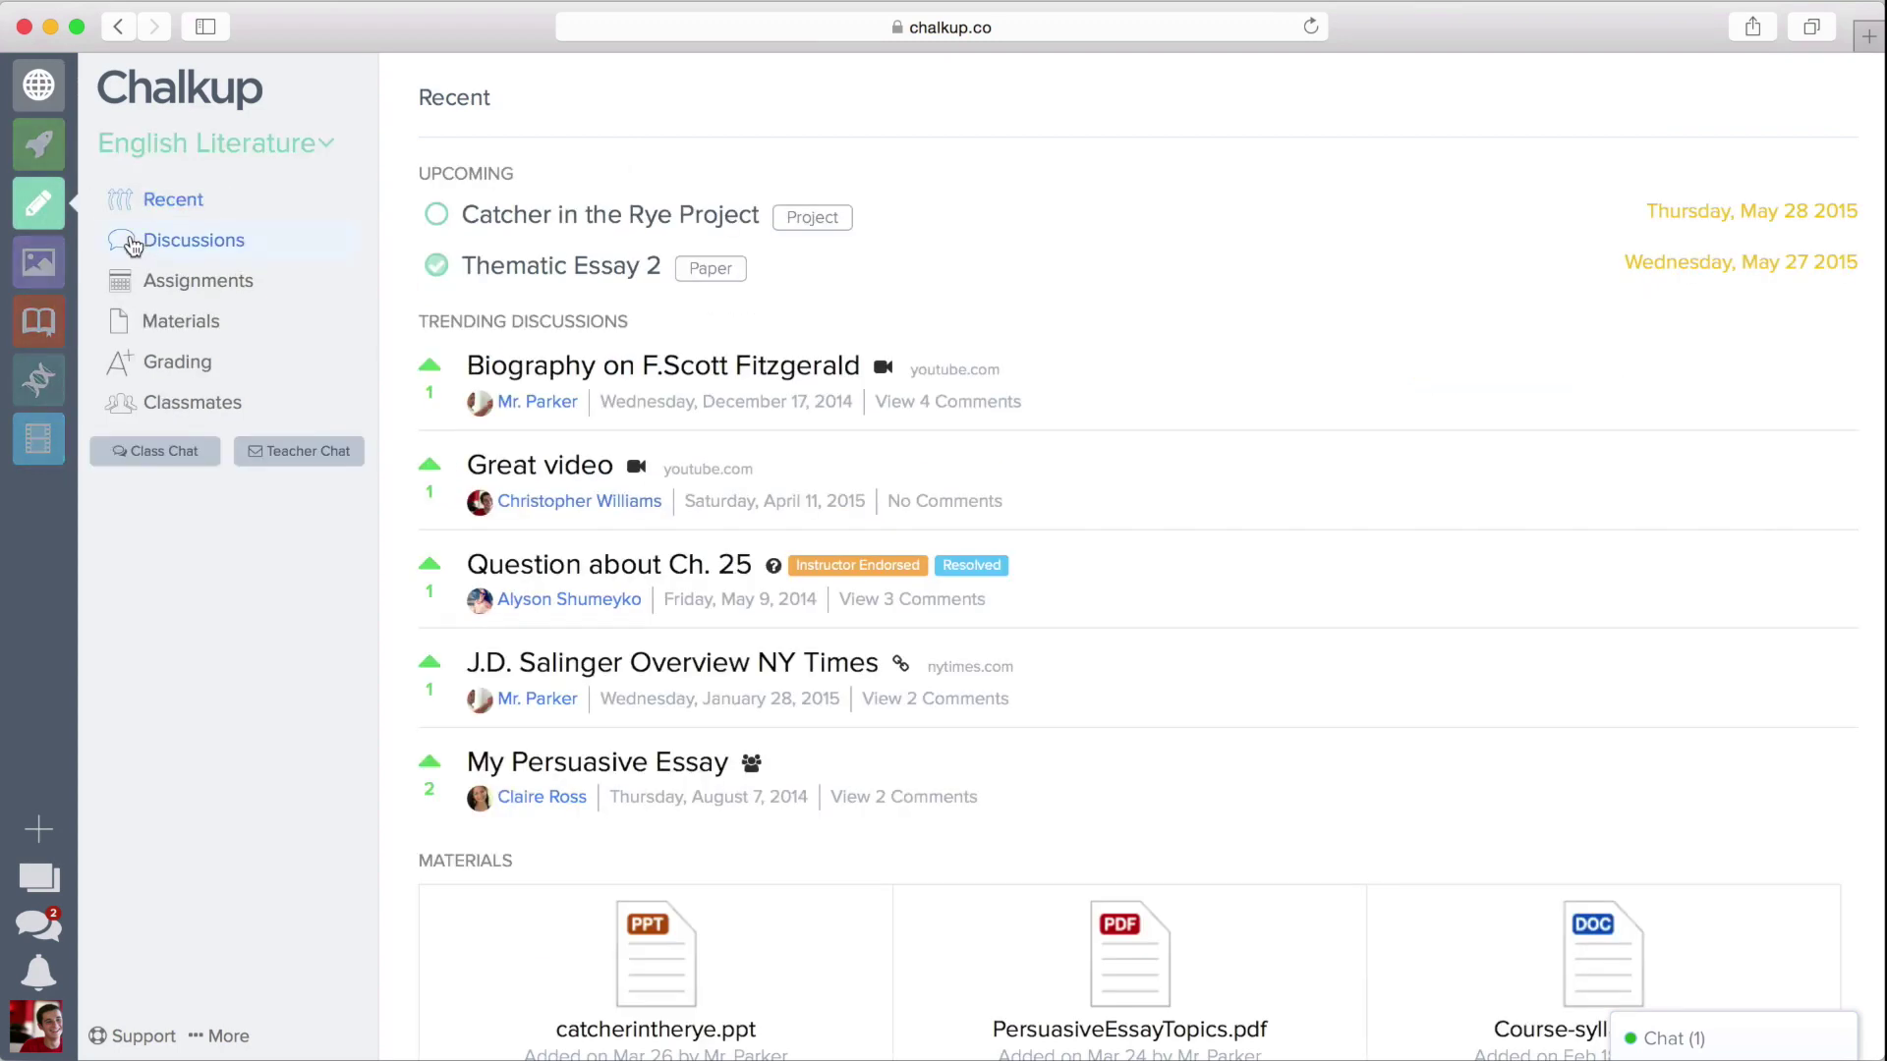
left_click(164, 279)
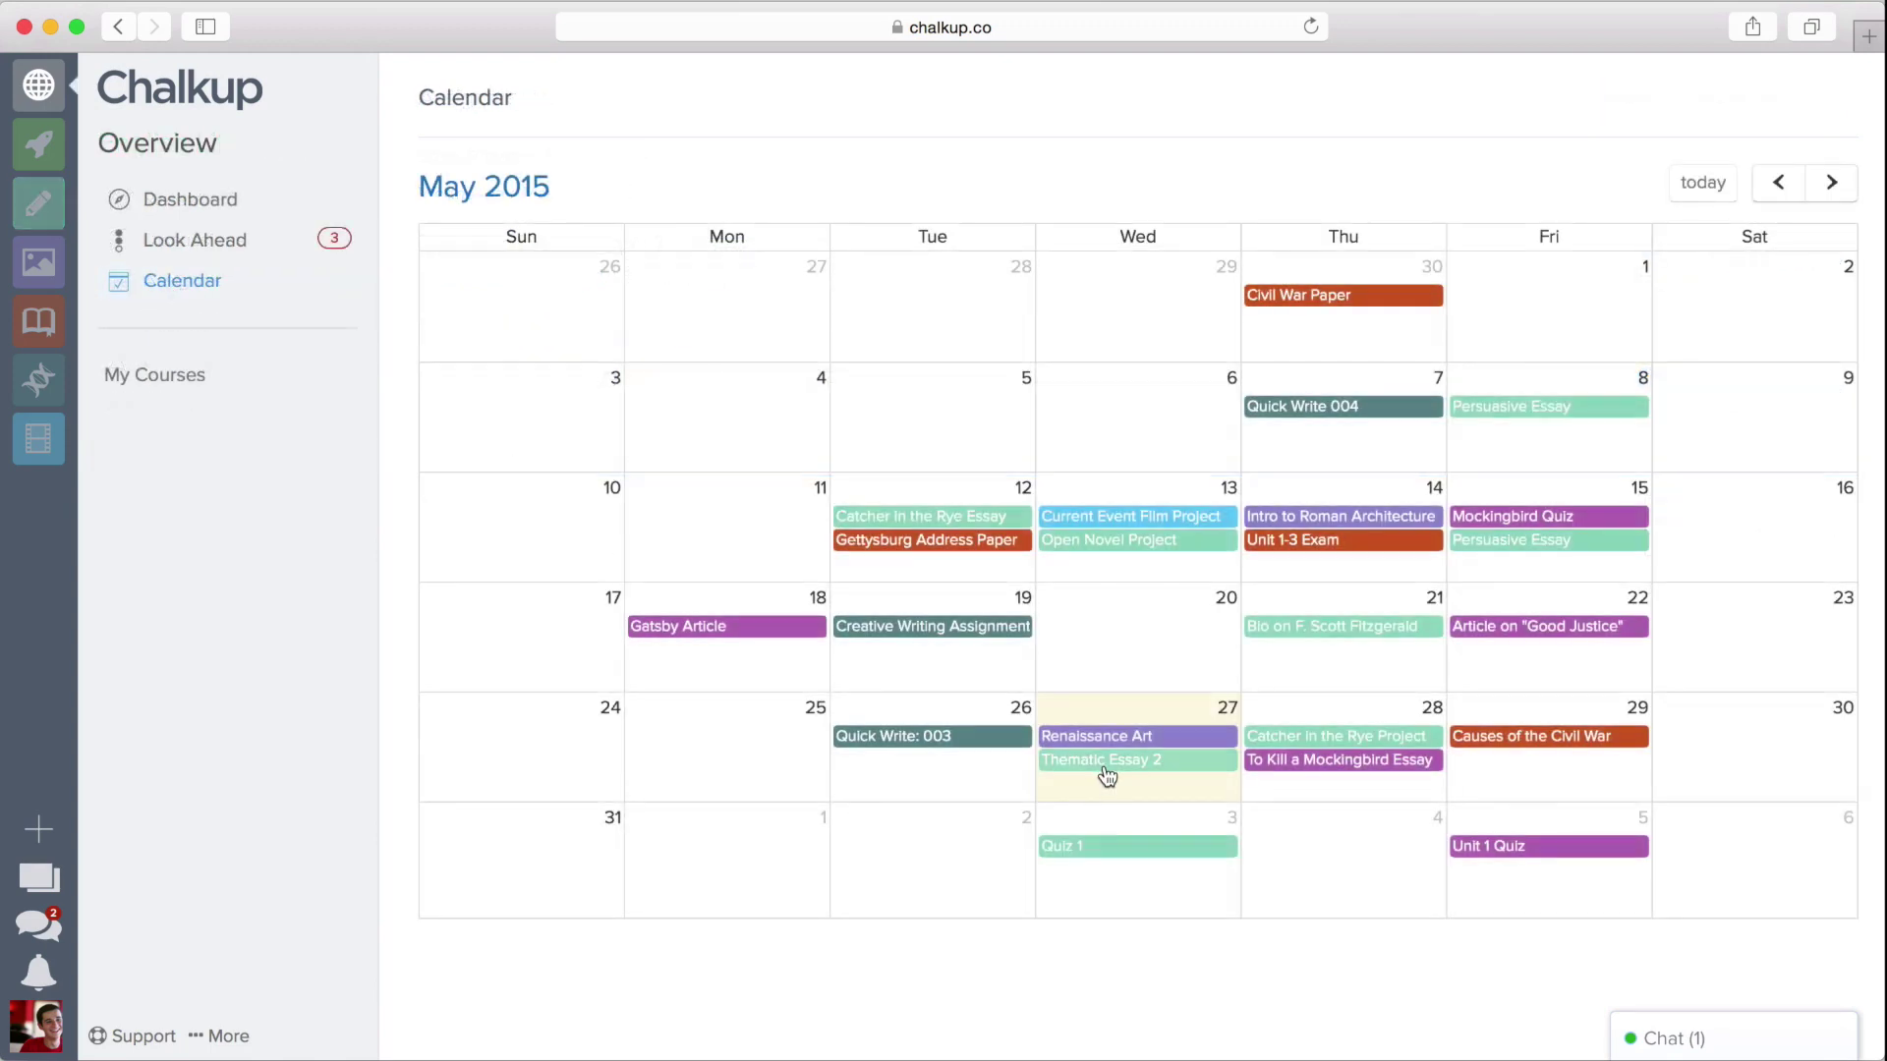
Step: Turn in Chris Thematic Essay from Google Drive for Thematic Essay 2 and dismiss the confirmation
left_click(1110, 766)
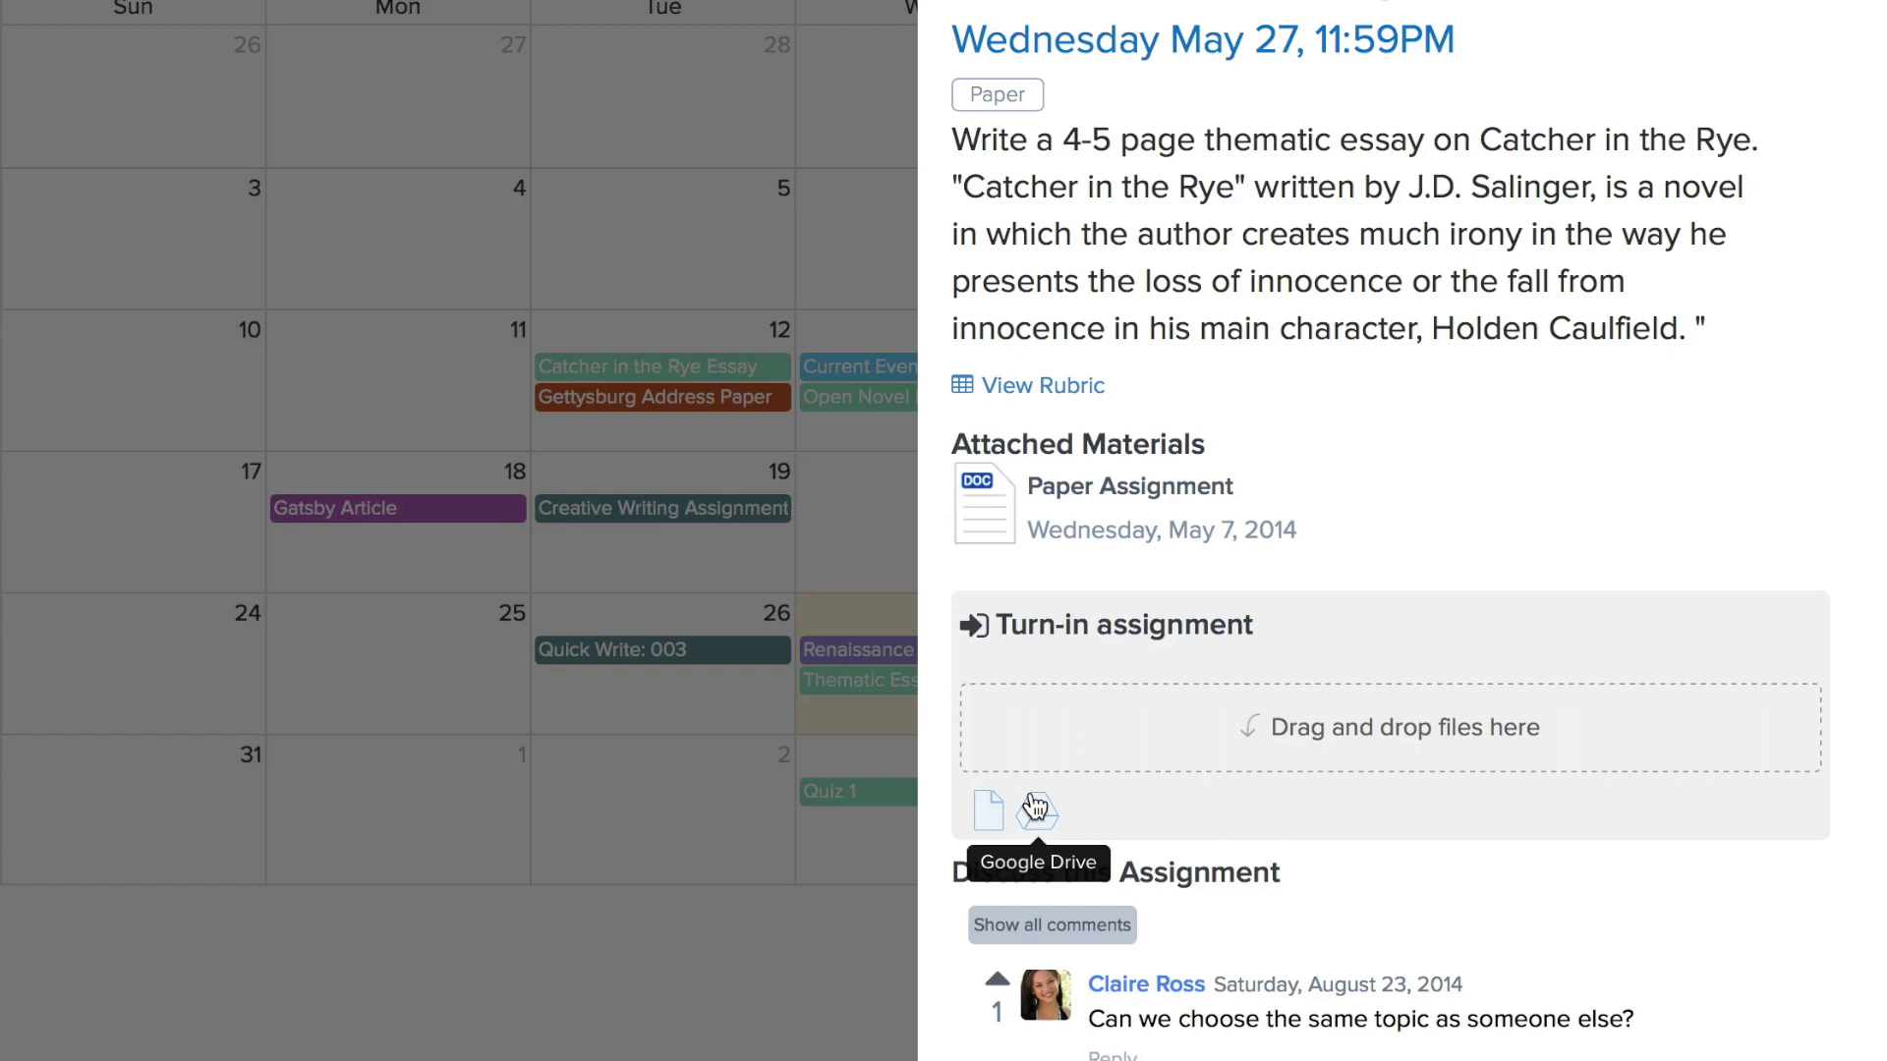
left_click(1037, 805)
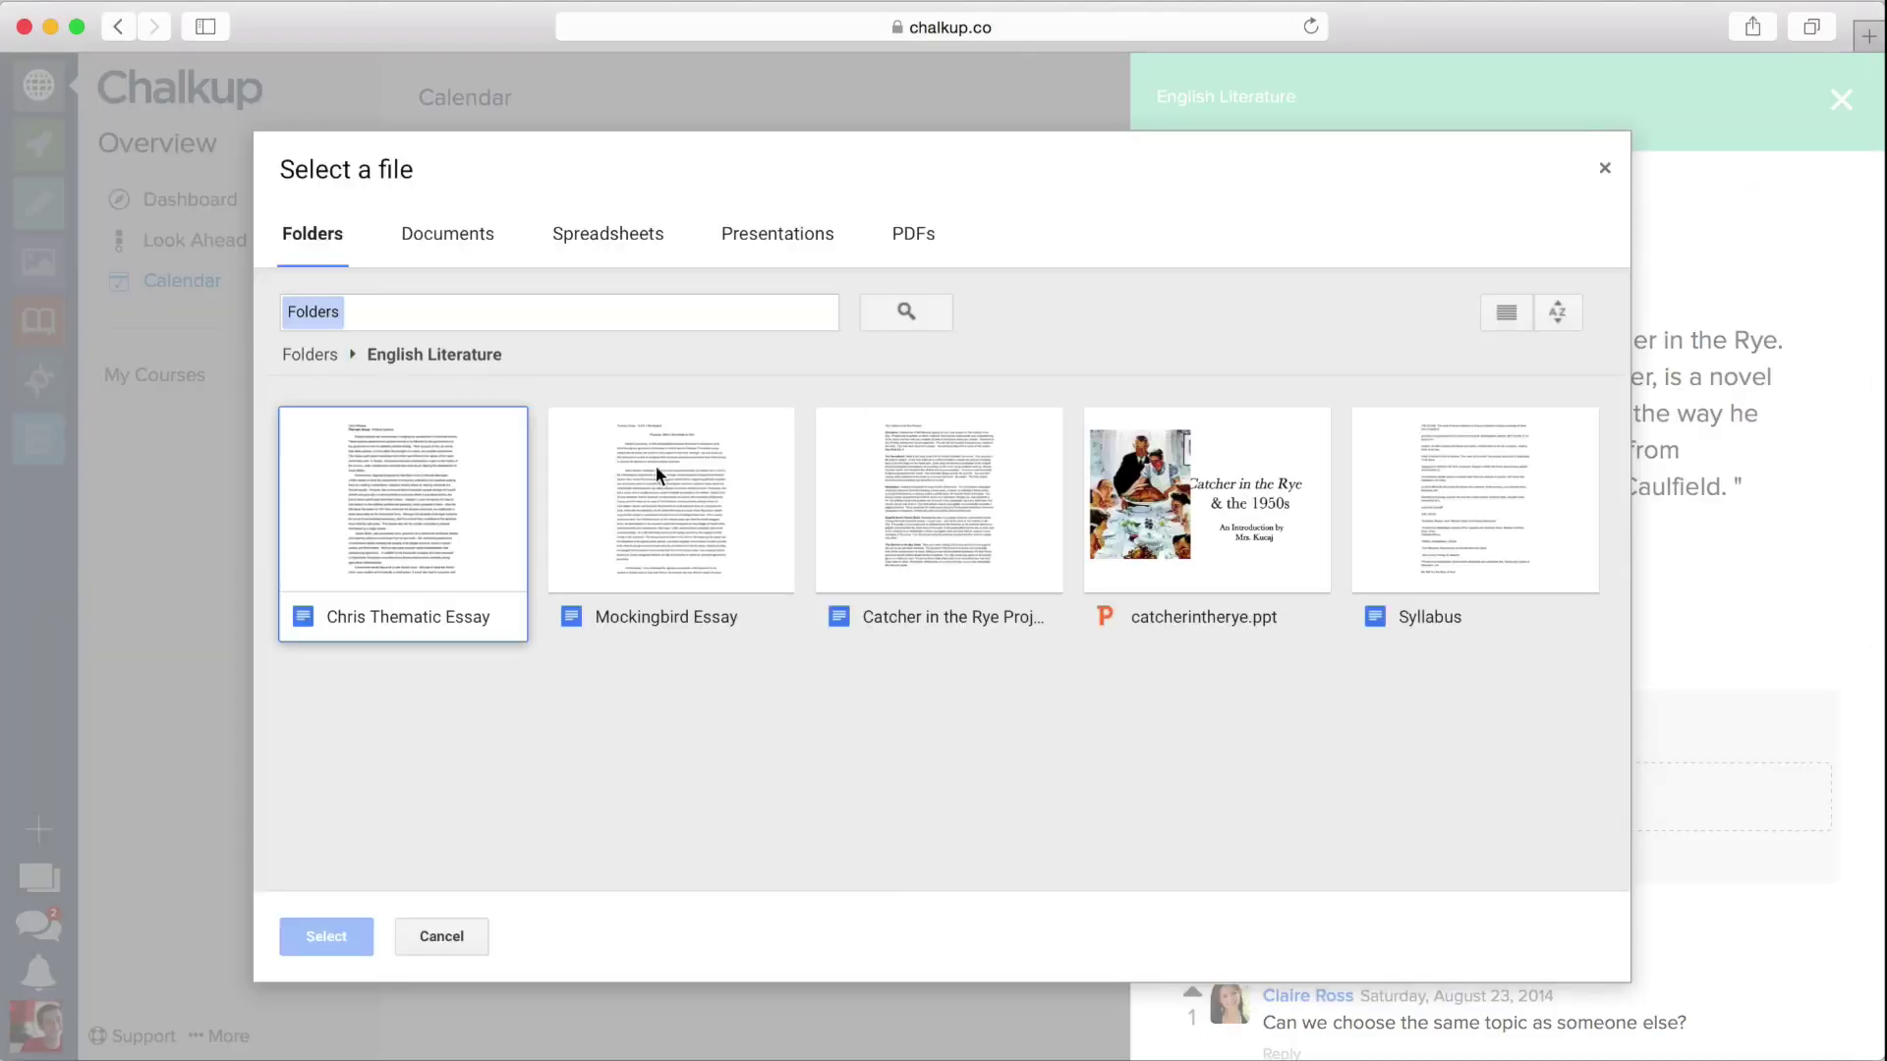
double_click(471, 517)
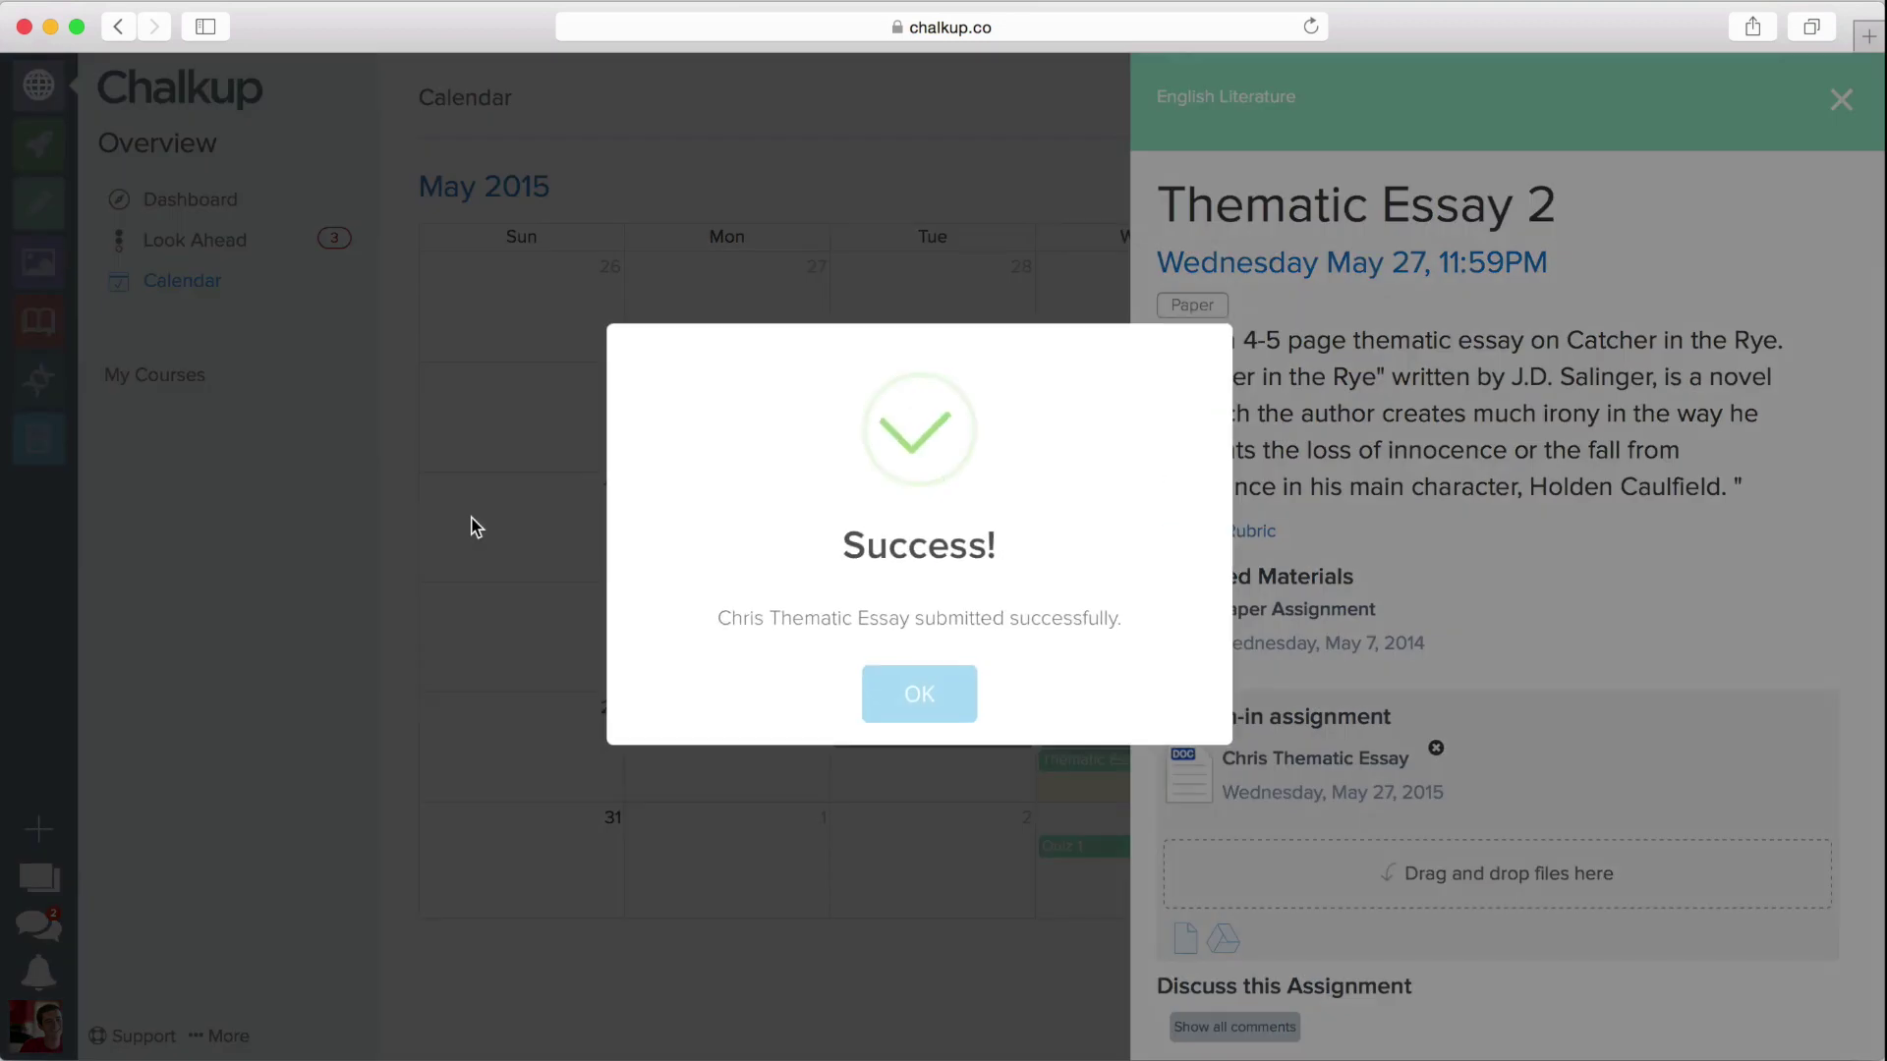
left_click(917, 703)
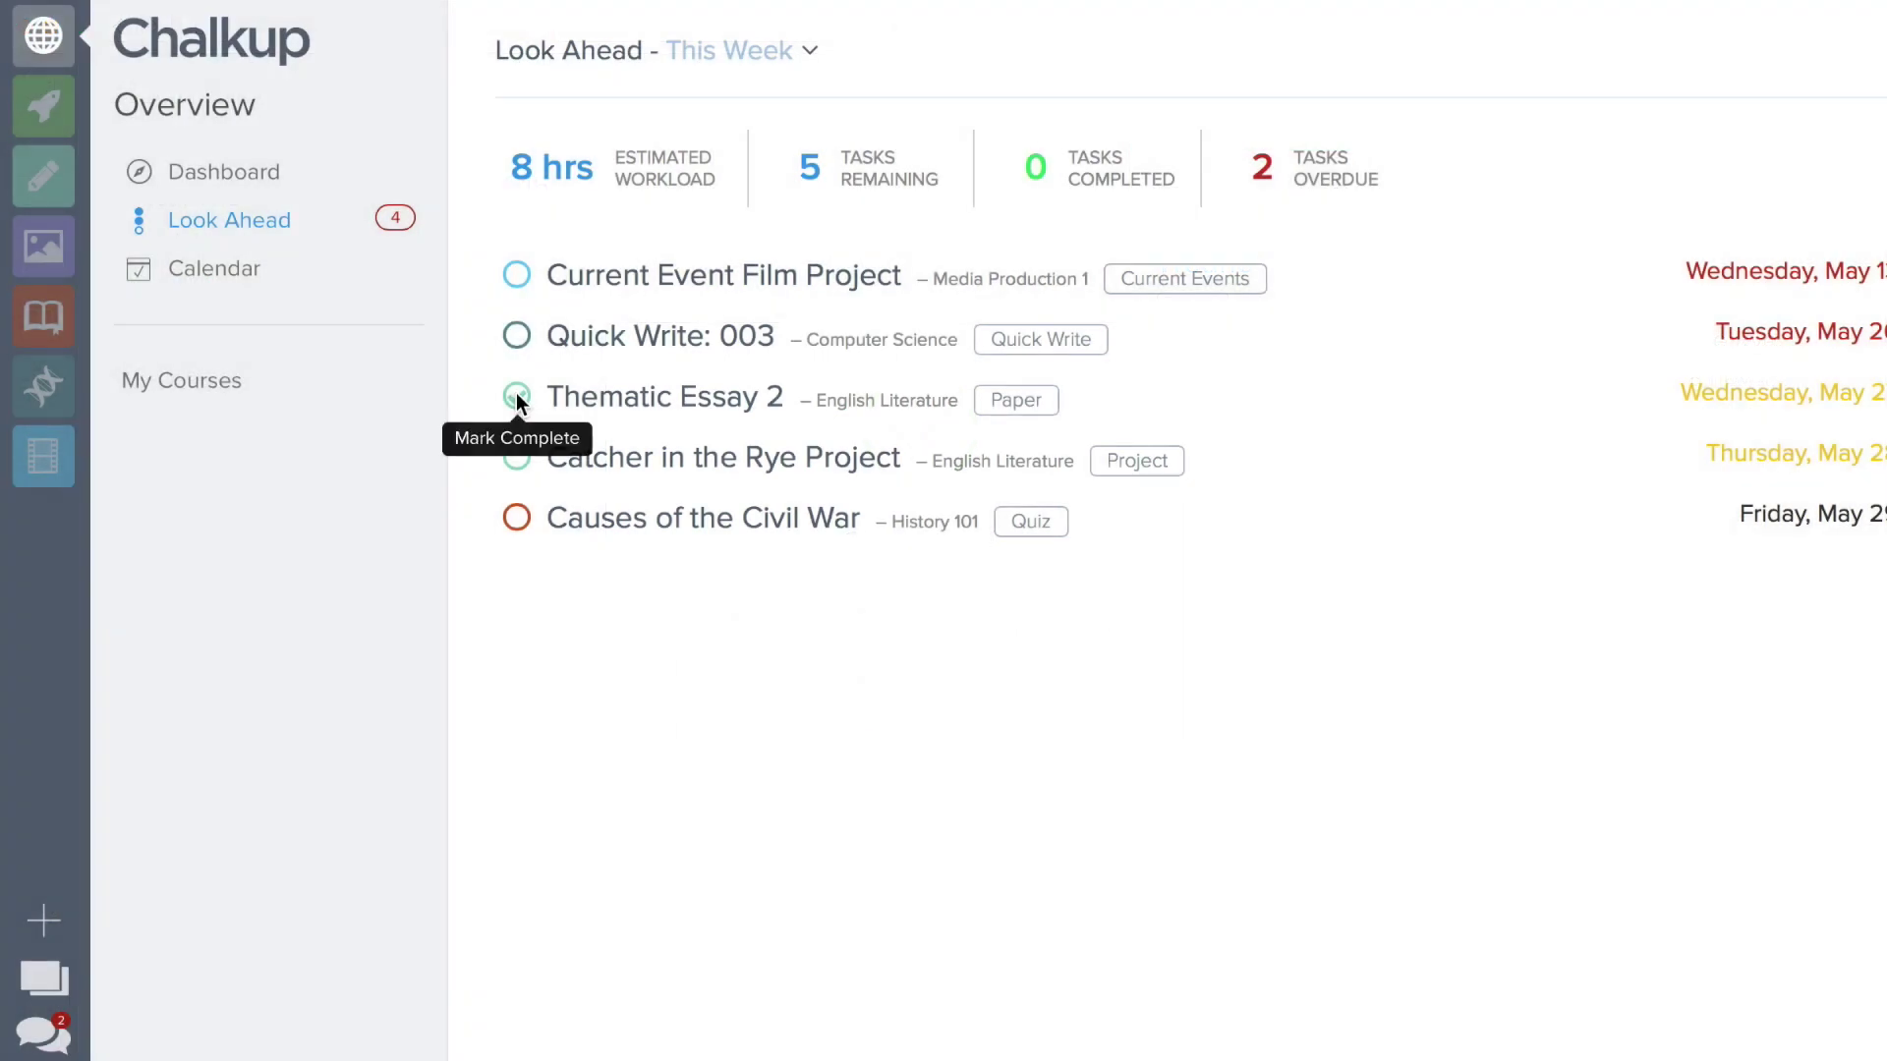
Step: Check off Thematic Essay 2 in Look Ahead and filter the list to Today
left_click(516, 396)
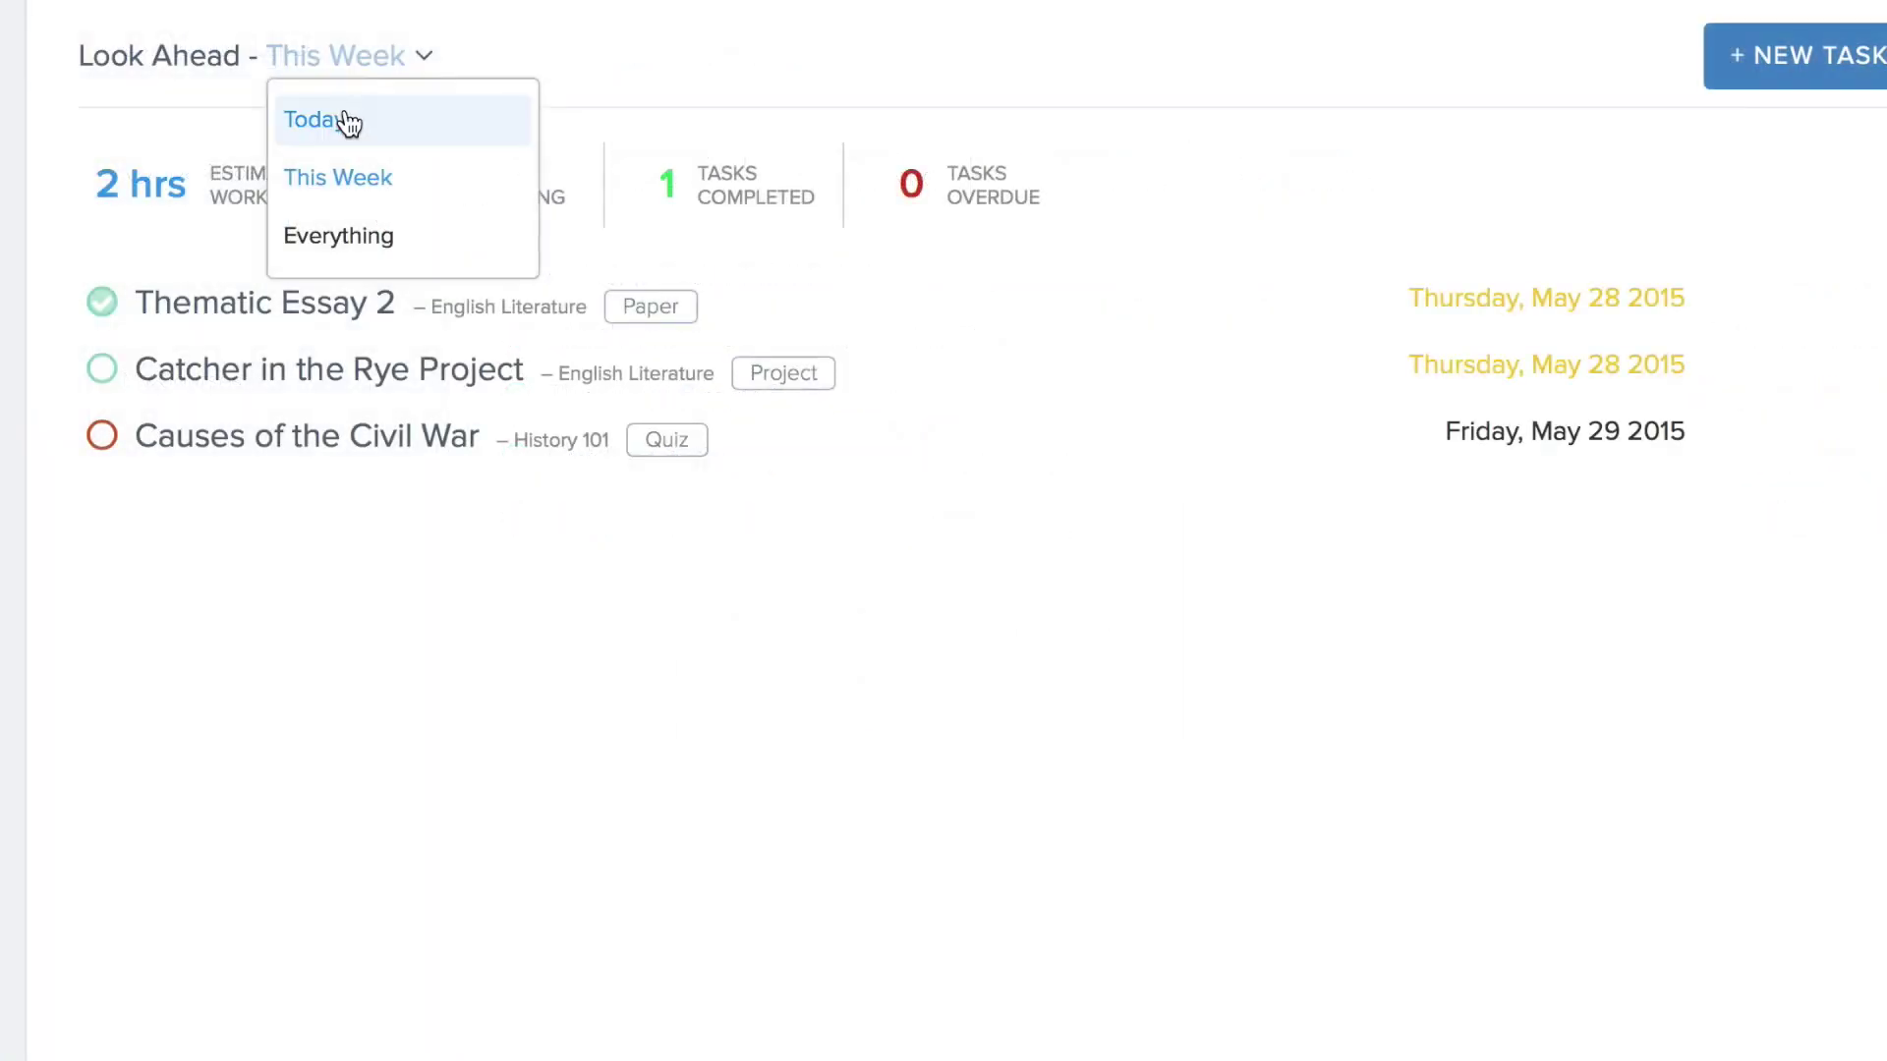
left_click(315, 120)
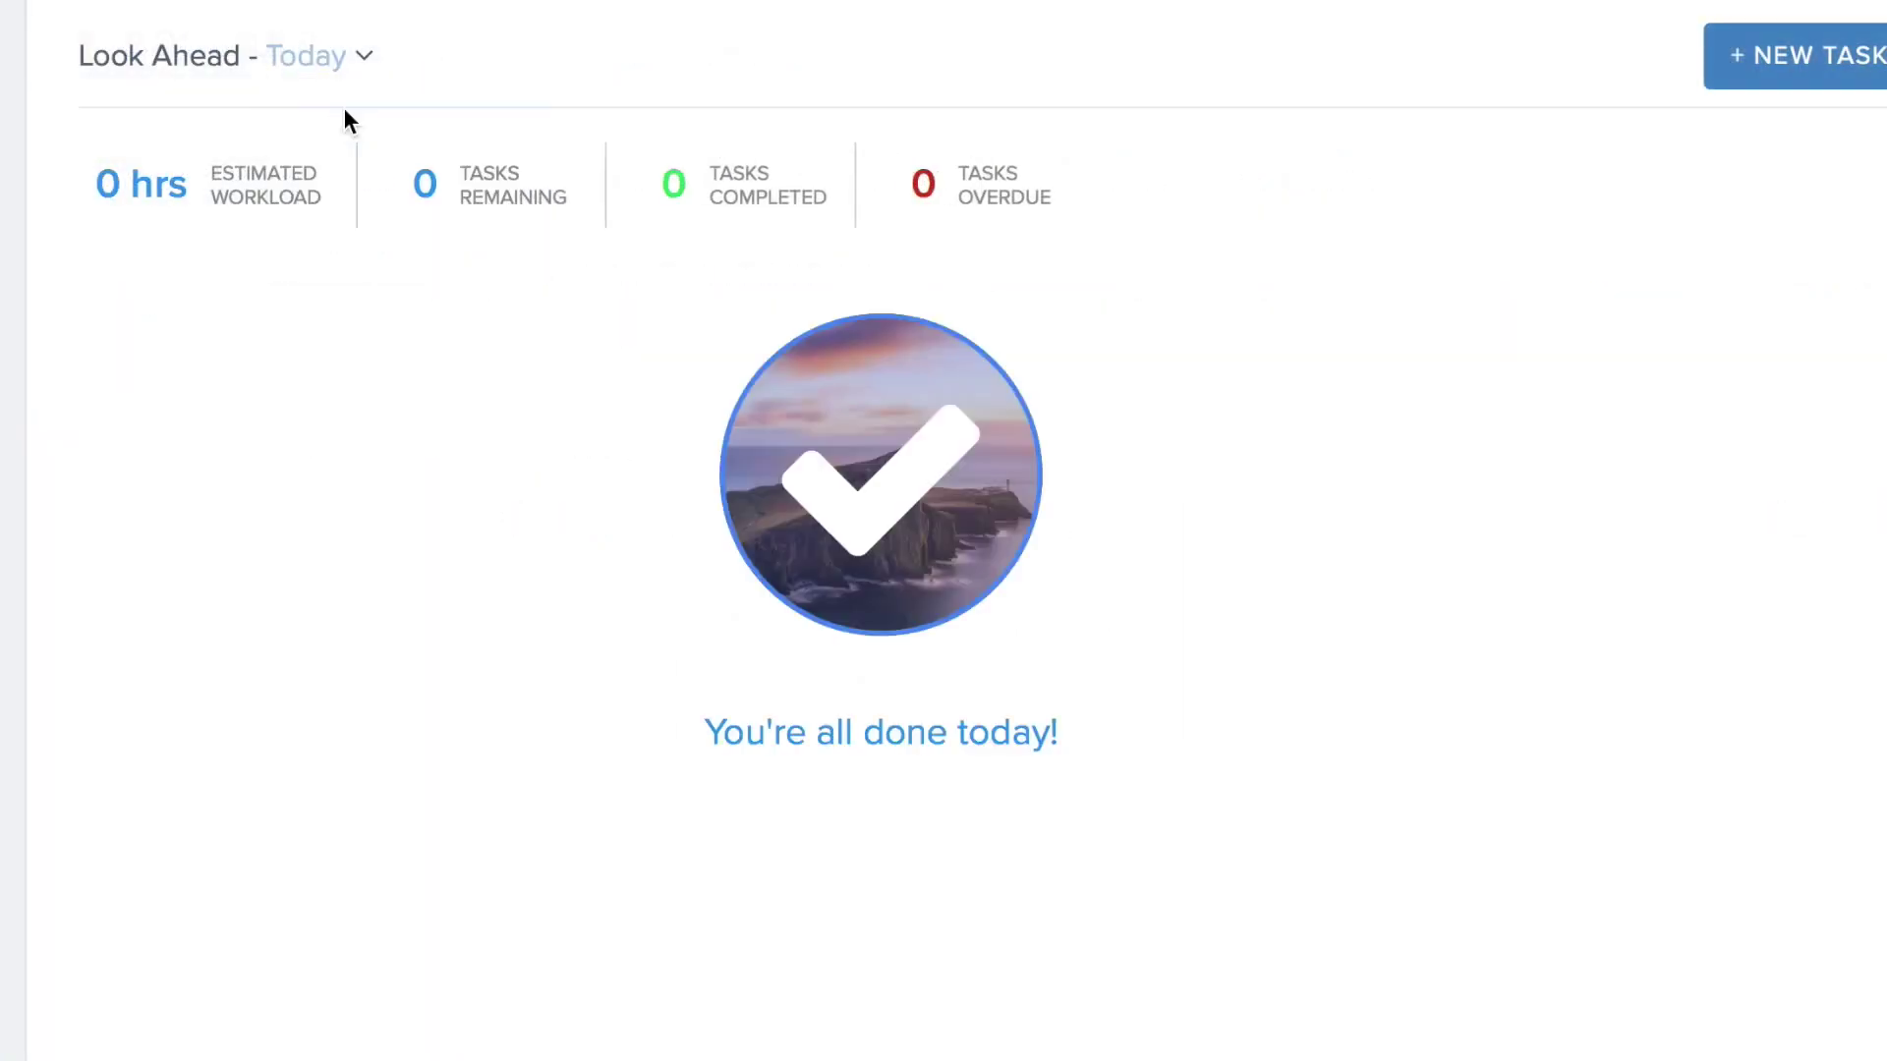